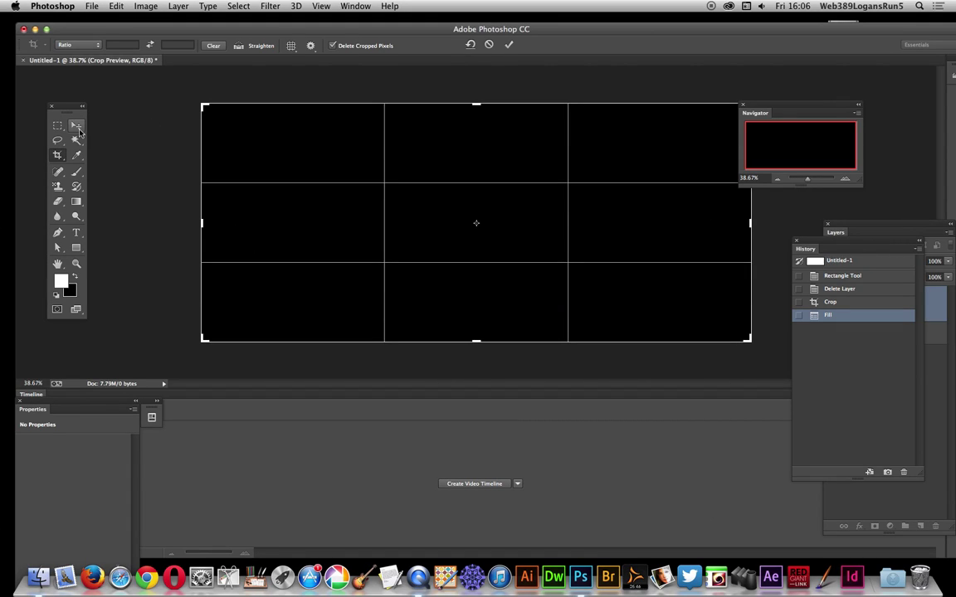
# - Confirm the pending crop on the black Untitled-1 canvas to set its wide frame
pyautogui.click(75, 124)
pyautogui.click(572, 201)
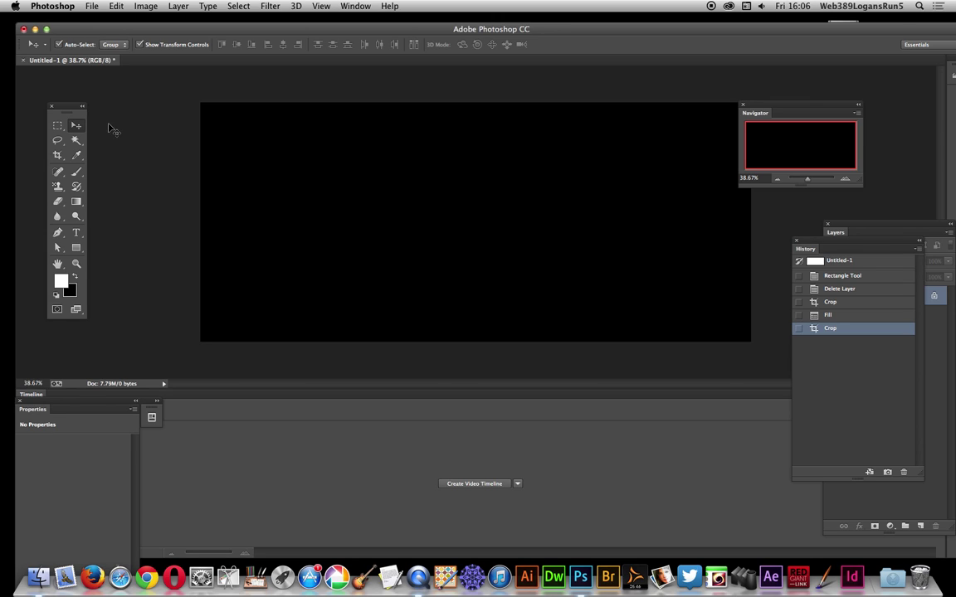
# - Add a white bold Adelle type layer reading 'TEXT' on the canvas
pyautogui.click(77, 234)
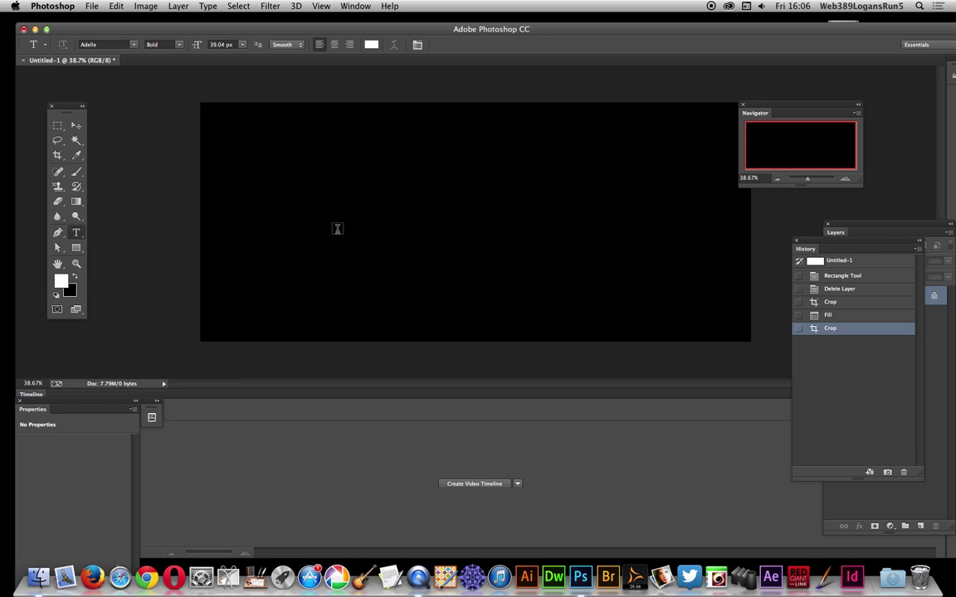
pyautogui.click(335, 231)
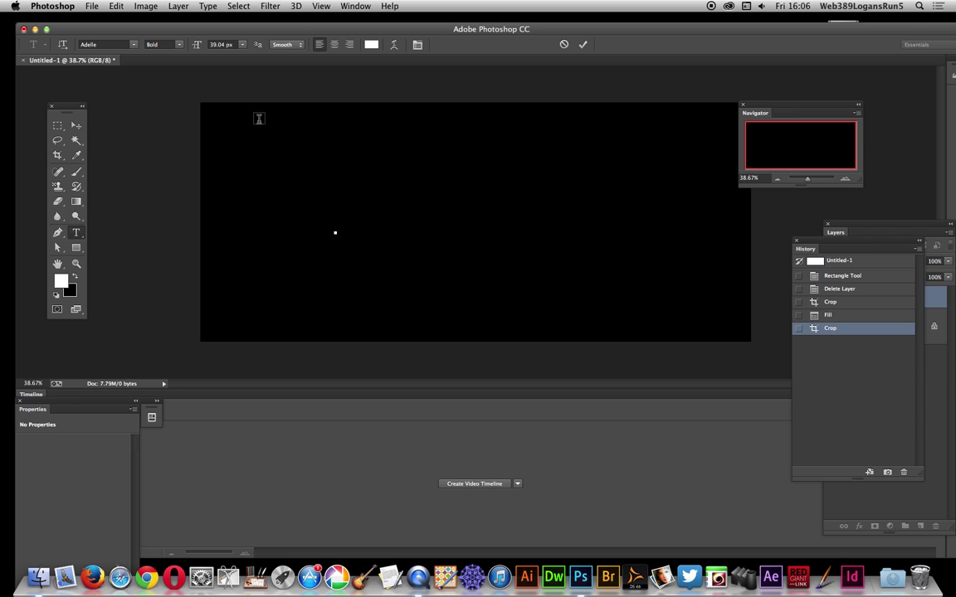
pyautogui.write('TEXT')
pyautogui.click(75, 126)
# - Enlarge the TEXT proportionally with Free Transform and centre it on the canvas
pyautogui.press('super+t')
pyautogui.moveTo(360, 233); pyautogui.dragTo(592, 341)
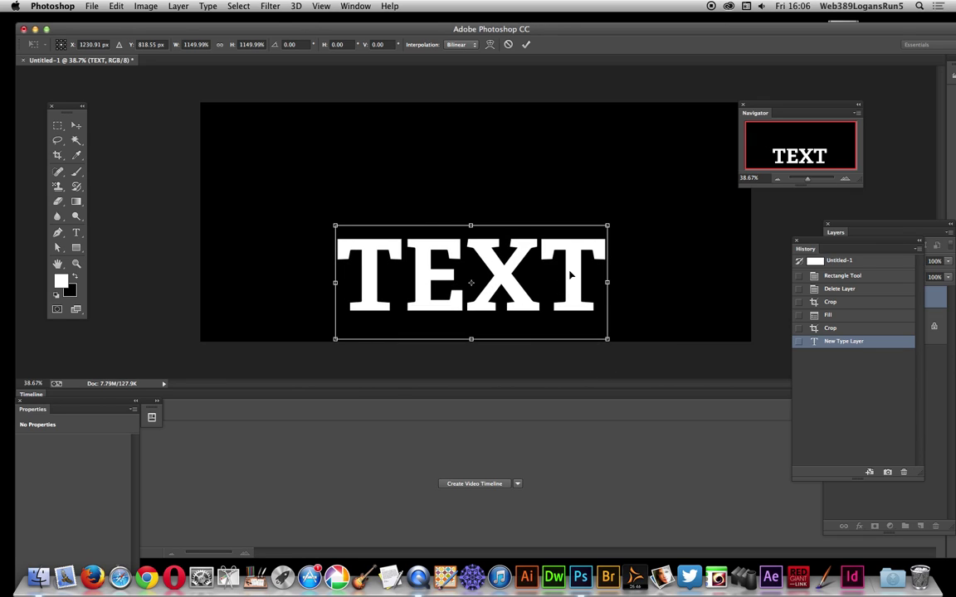
pyautogui.moveTo(546, 220)
pyautogui.mouseDown()
pyautogui.moveTo(545, 210)
pyautogui.moveTo(539, 220)
pyautogui.mouseUp()
pyautogui.press('Return')
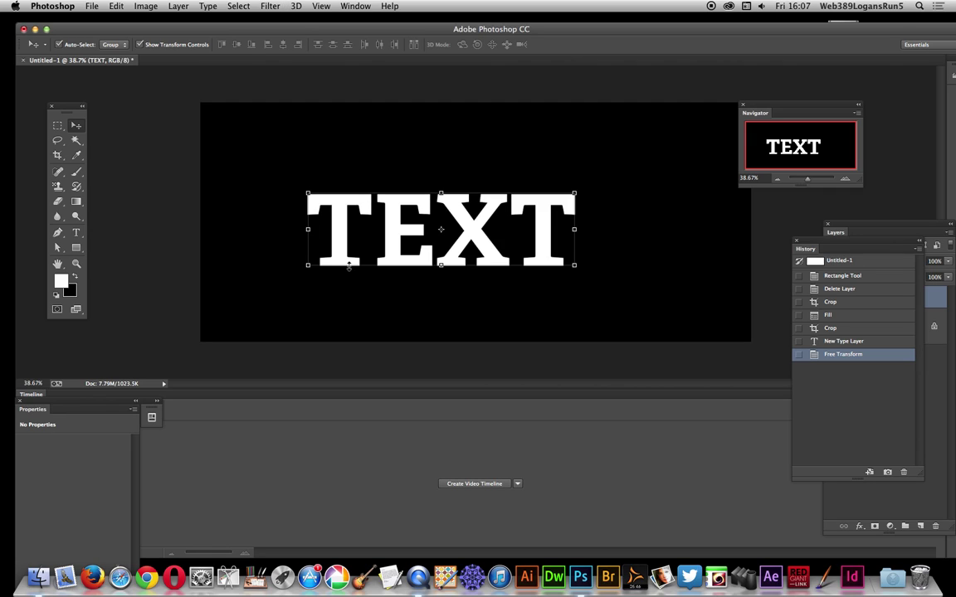
# - Give the Gradient tool a transparent-to-red-to-transparent gradient by editing its opacity stops
pyautogui.click(76, 204)
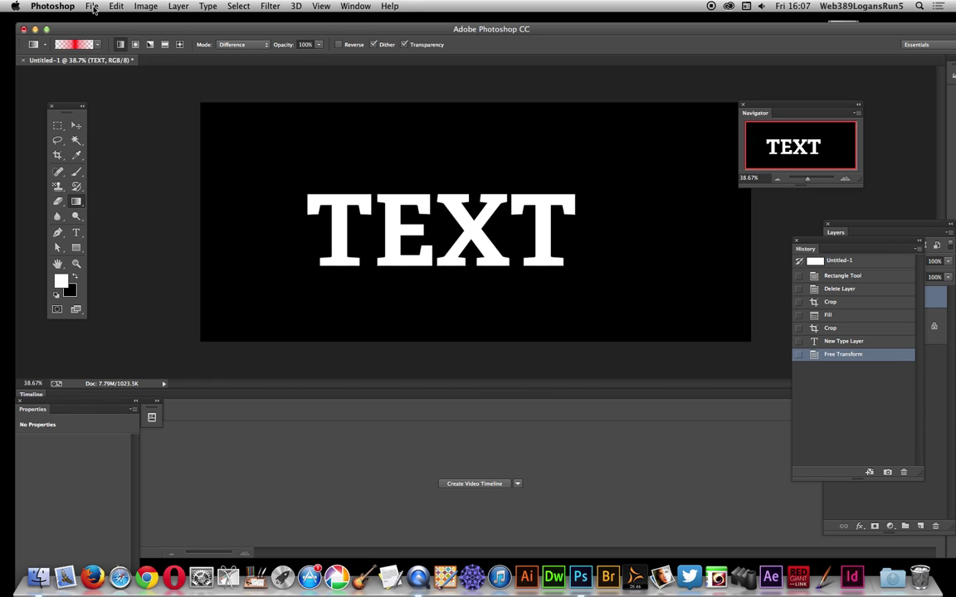
pyautogui.click(81, 46)
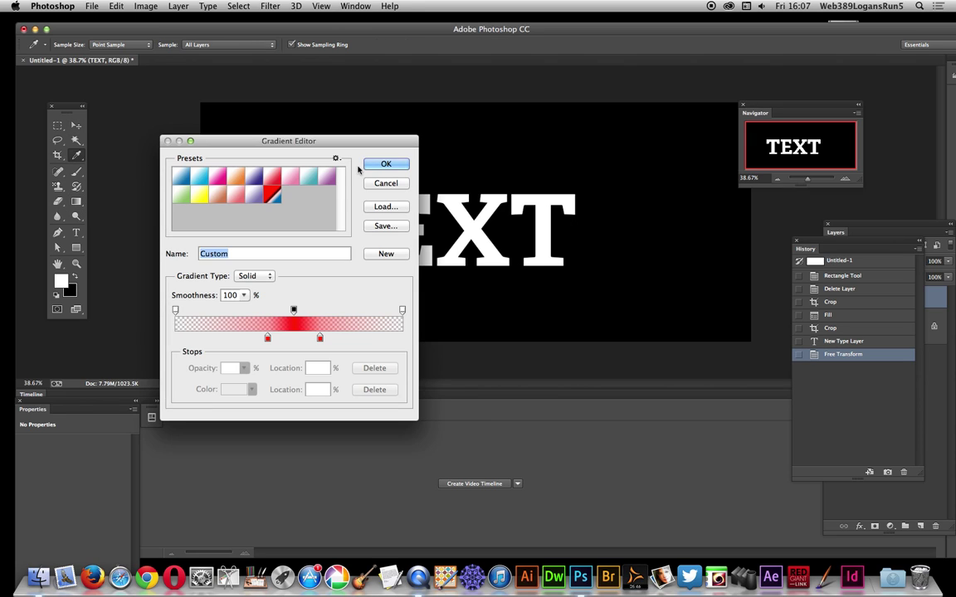
pyautogui.click(292, 310)
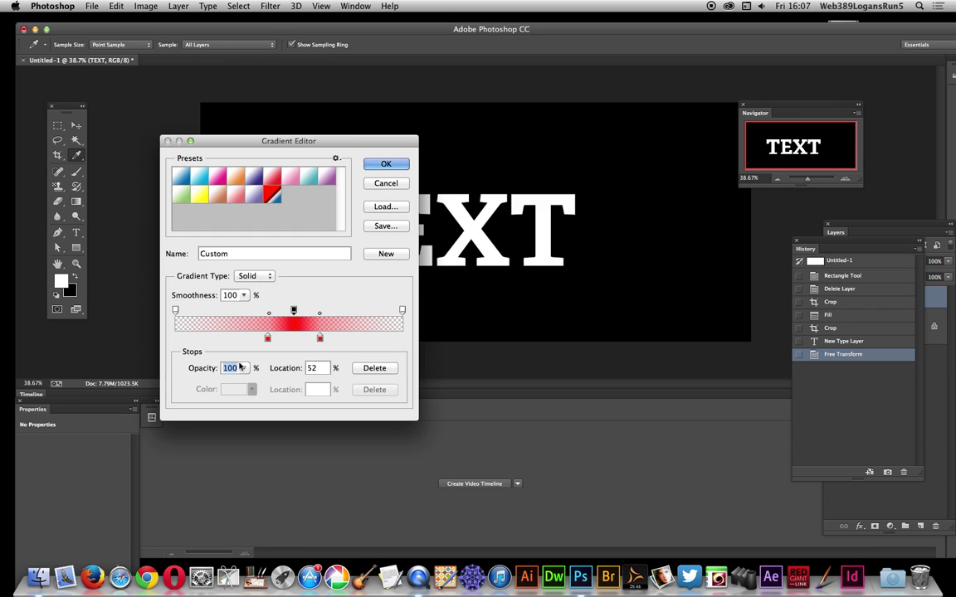
pyautogui.click(176, 311)
pyautogui.press('Return')
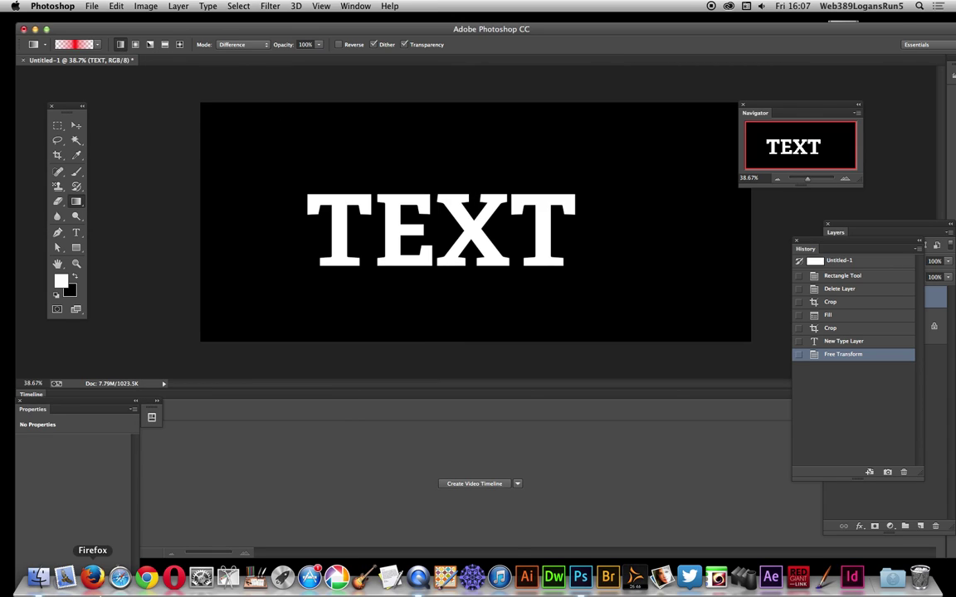
# - Select the Background layer and paint vertical red glow beams with short gradient strokes
pyautogui.click(937, 336)
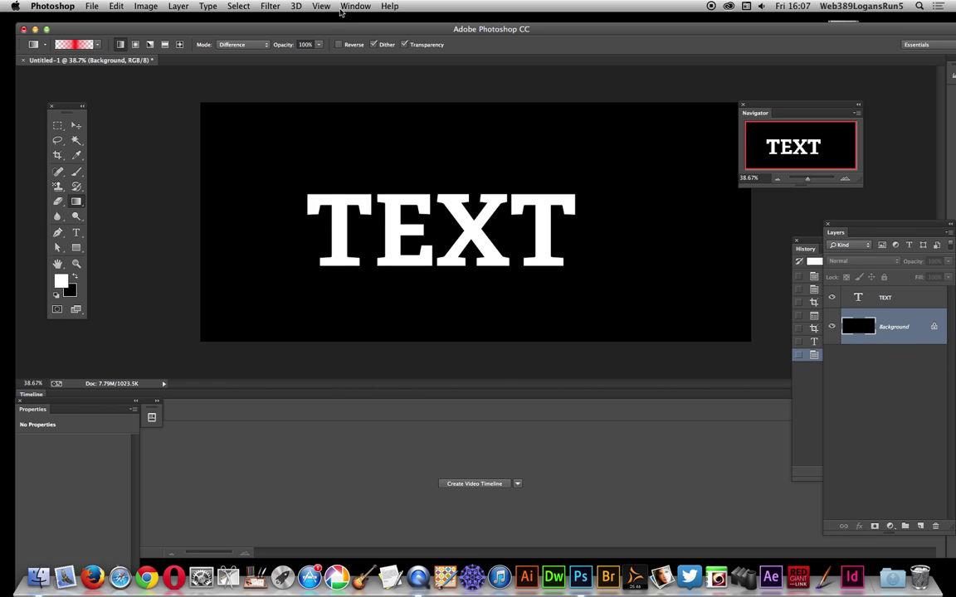
pyautogui.click(355, 6)
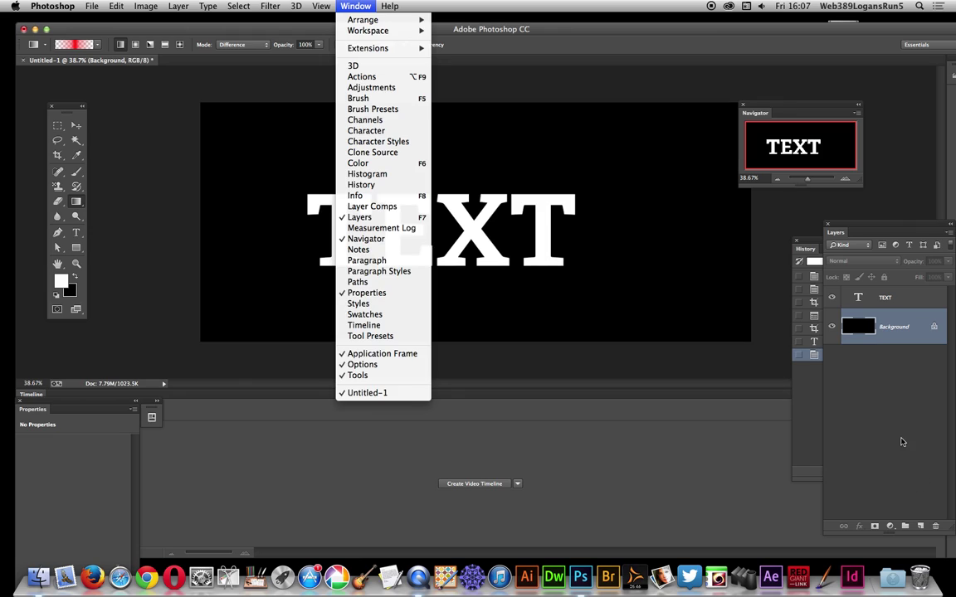
pyautogui.press('Escape')
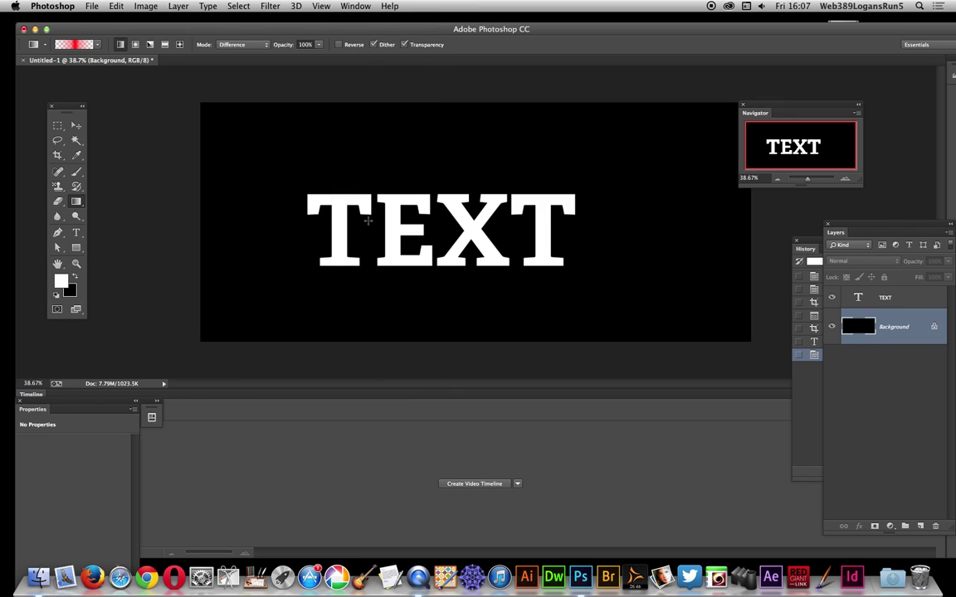
pyautogui.moveTo(307, 231); pyautogui.dragTo(334, 211)
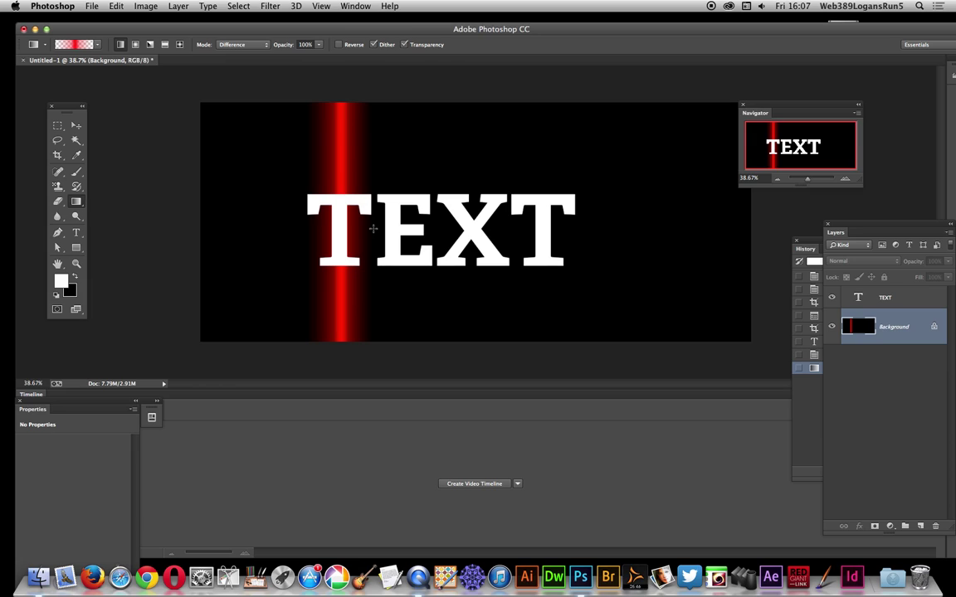
pyautogui.moveTo(374, 229); pyautogui.dragTo(543, 220)
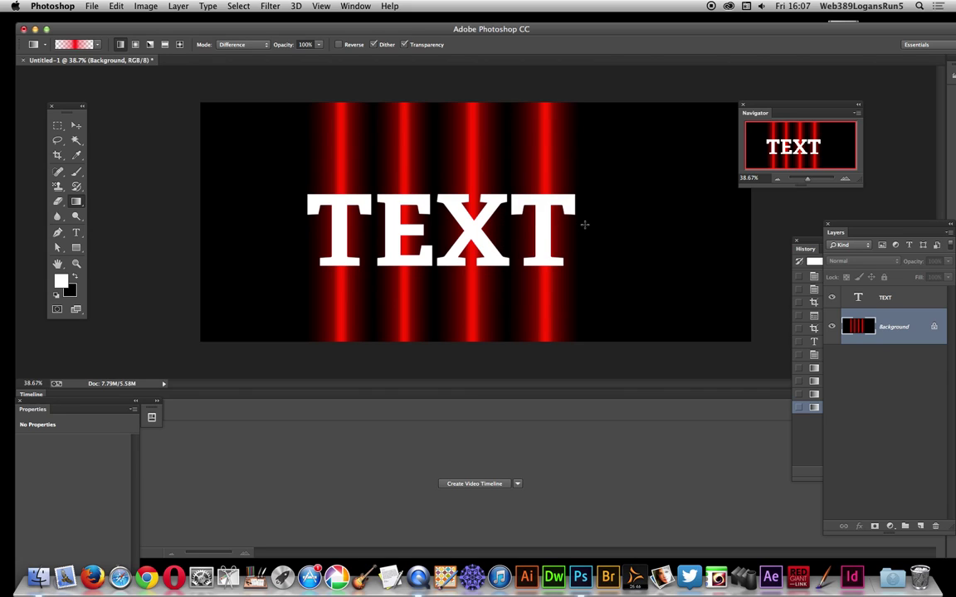
# - Add an Outer Glow layer style to the TEXT layer
pyautogui.click(850, 295)
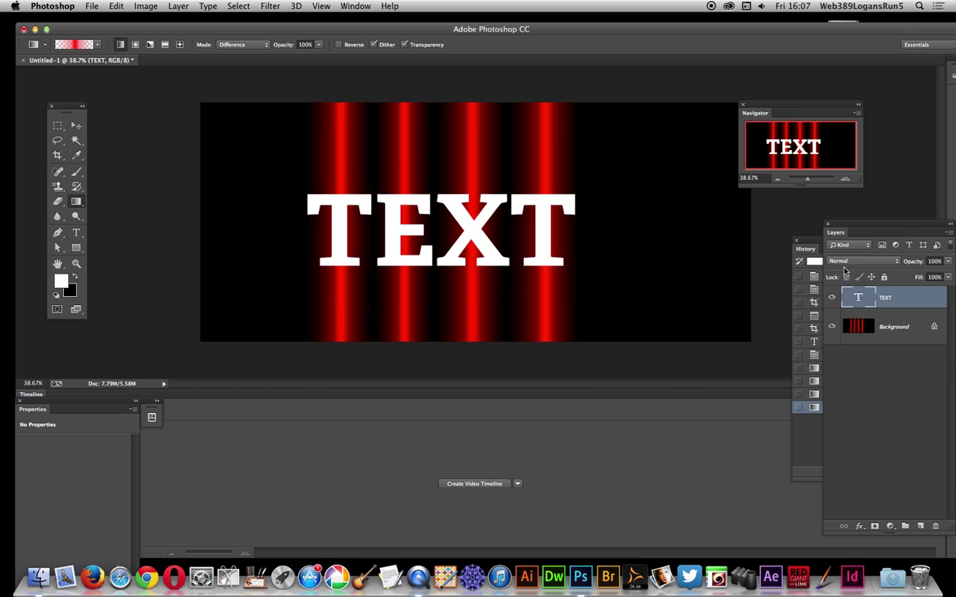
pyautogui.click(176, 6)
pyautogui.moveTo(294, 79)
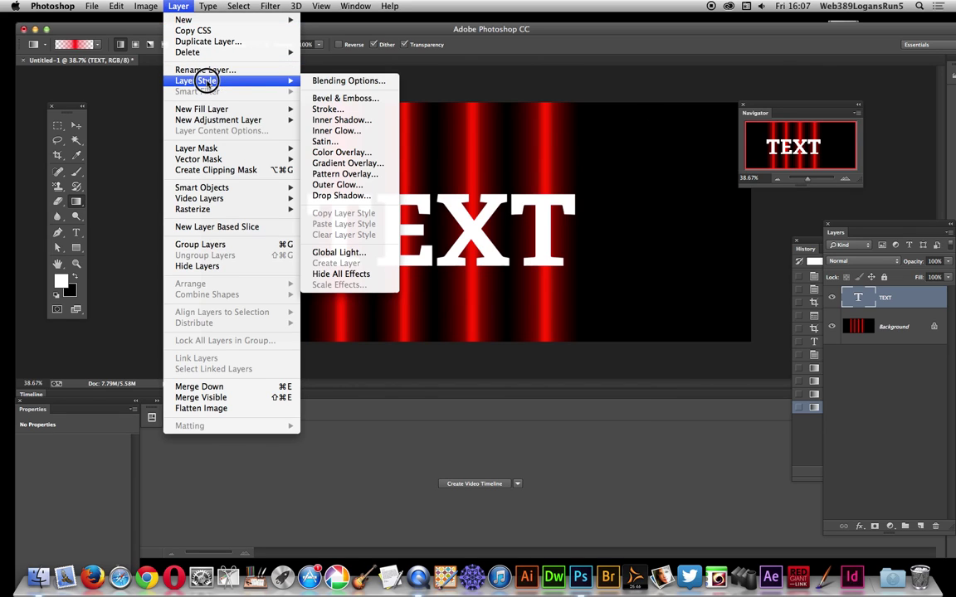
pyautogui.click(363, 188)
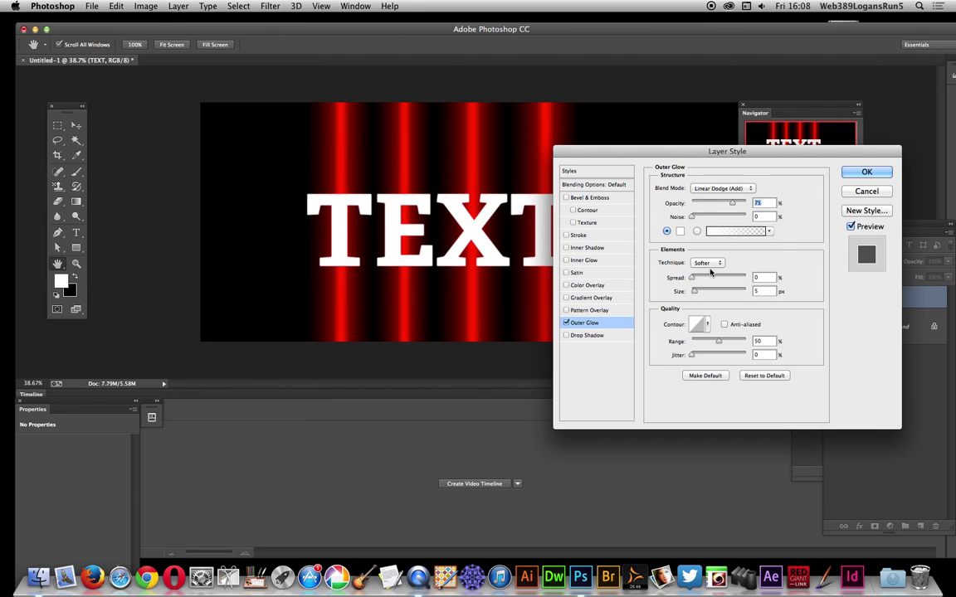
# - Set the glow to spread 74, size 204, Overlay blend mode and opacity 76
pyautogui.moveTo(697, 278); pyautogui.dragTo(732, 277)
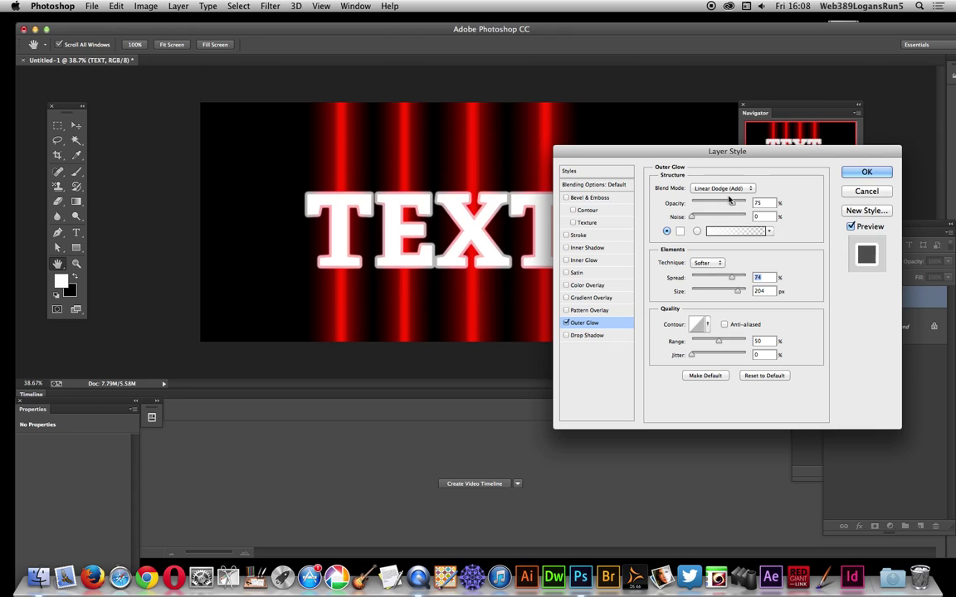
pyautogui.click(724, 191)
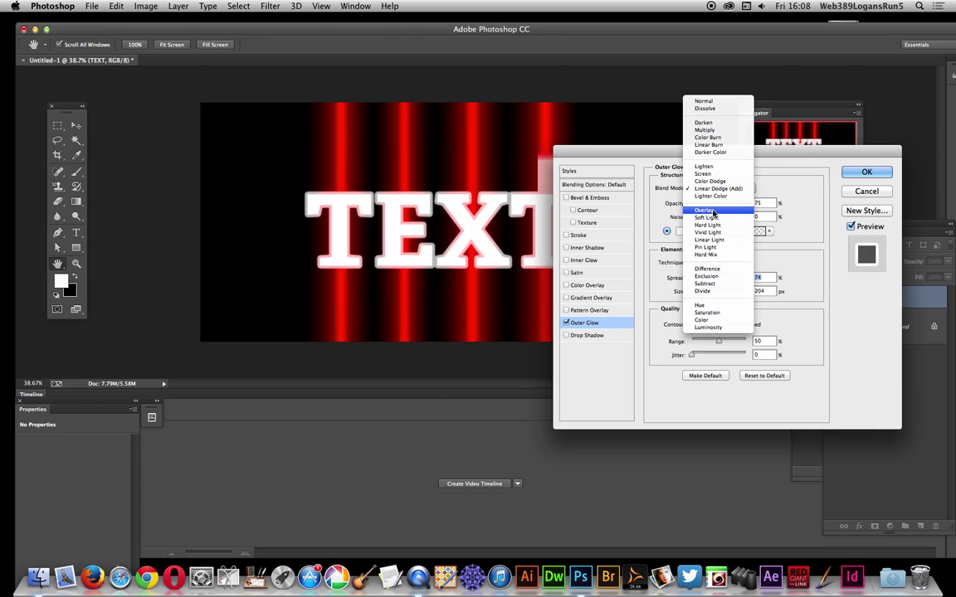
pyautogui.click(709, 208)
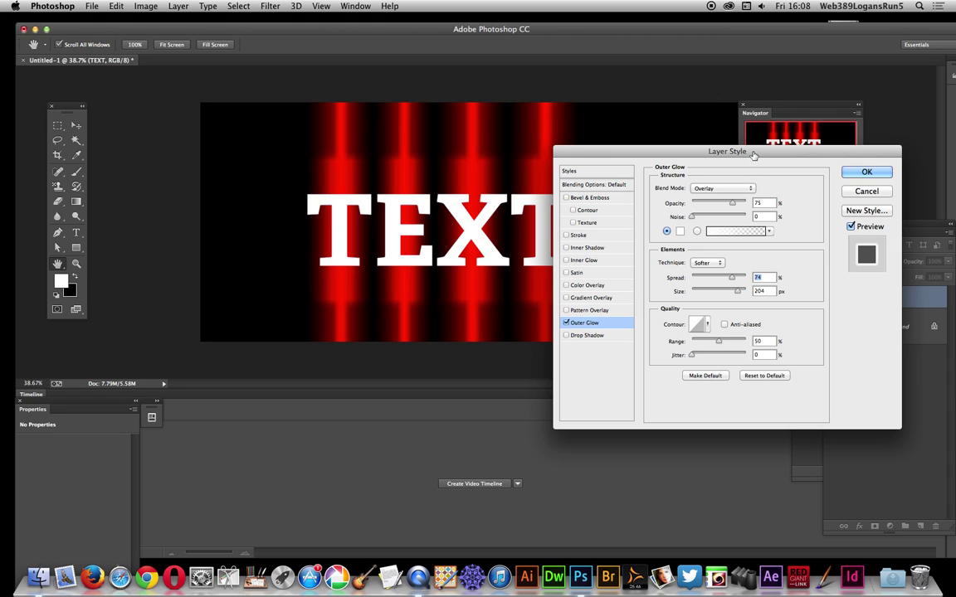
pyautogui.moveTo(735, 205)
pyautogui.mouseDown()
pyautogui.moveTo(742, 206)
pyautogui.moveTo(733, 204)
pyautogui.mouseUp()
# - Apply the glow and split it onto its own selected layer, 'TEXT's Outer Glow'
pyautogui.click(866, 172)
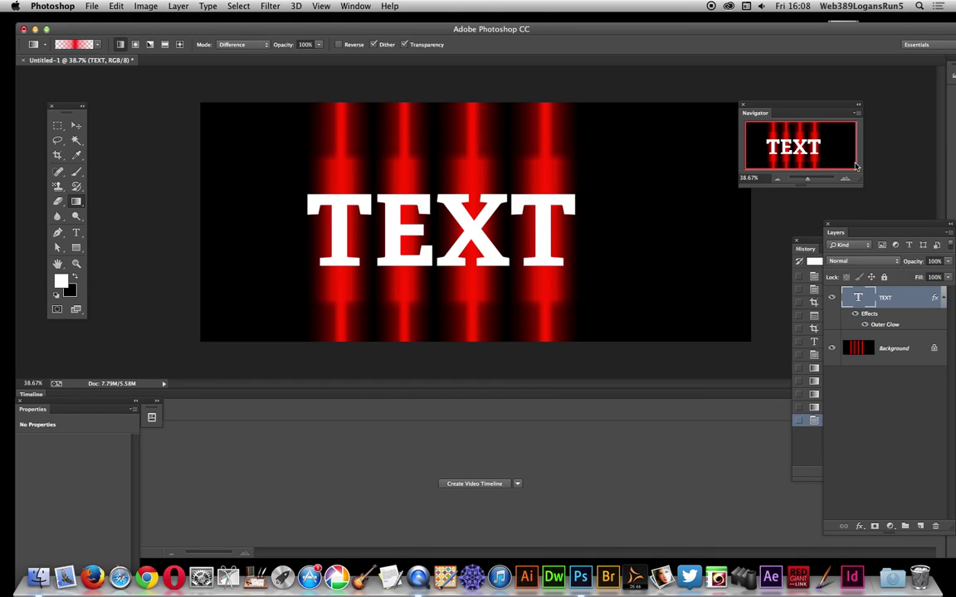
pyautogui.click(181, 6)
pyautogui.moveTo(286, 80)
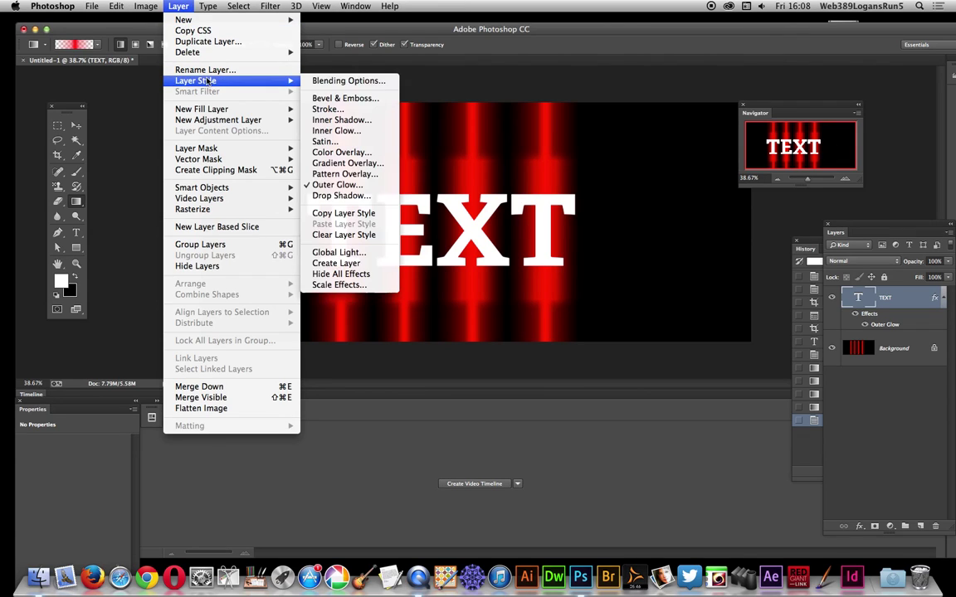
pyautogui.click(370, 263)
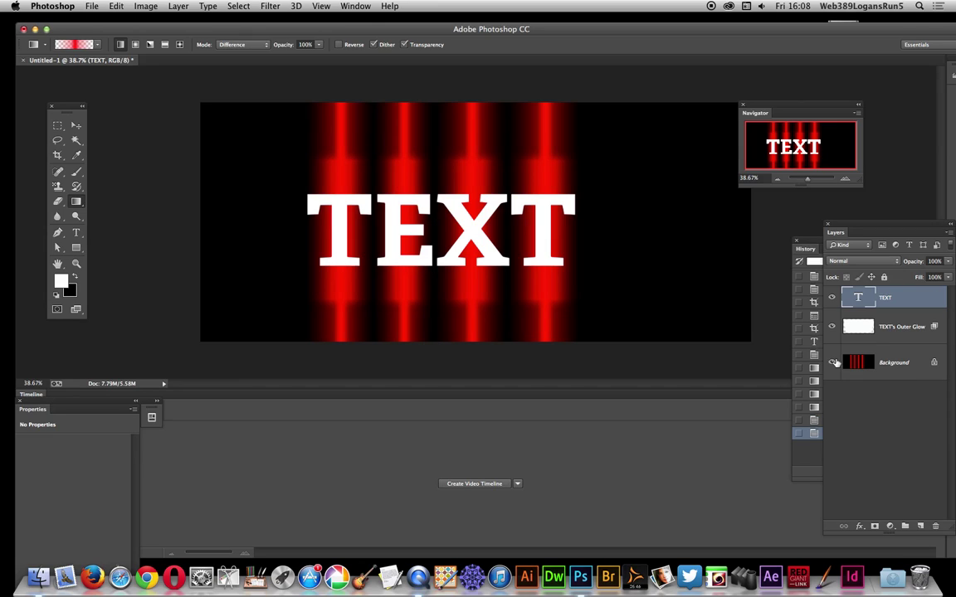
pyautogui.click(901, 325)
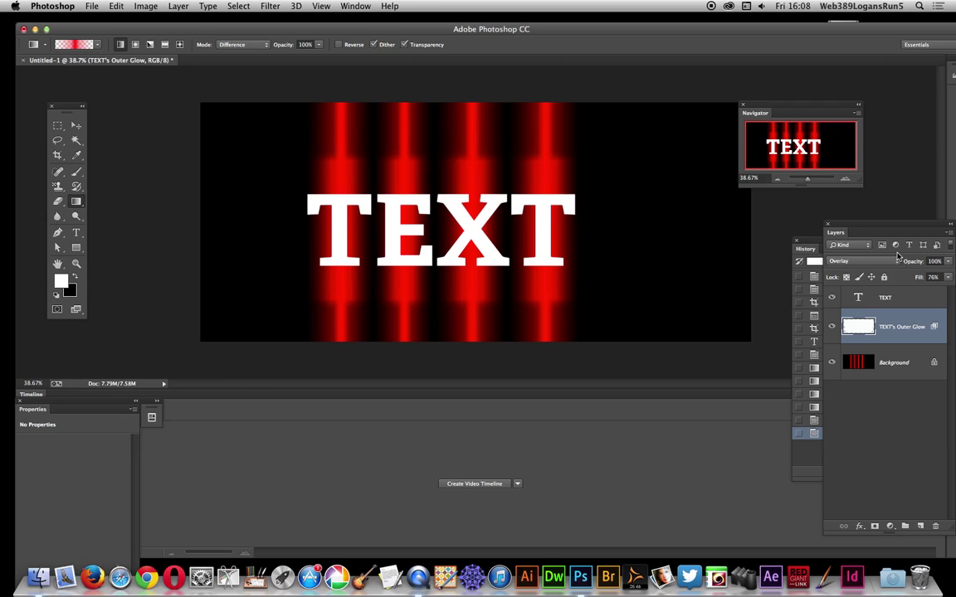
# - Convert the TEXT's Outer Glow layer to a smart object via Layer > Smart Objects
pyautogui.click(173, 7)
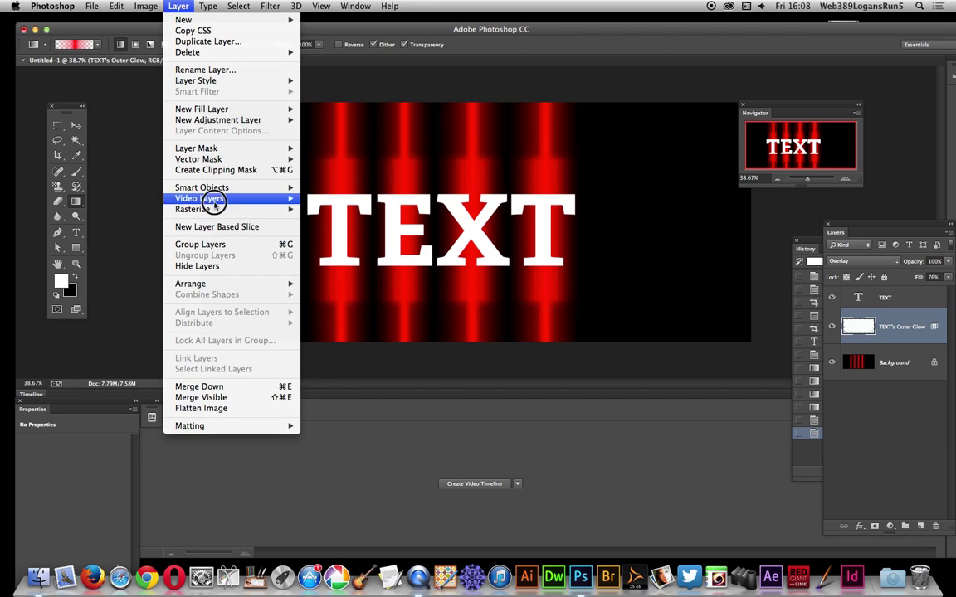
pyautogui.moveTo(222, 187)
pyautogui.click(338, 189)
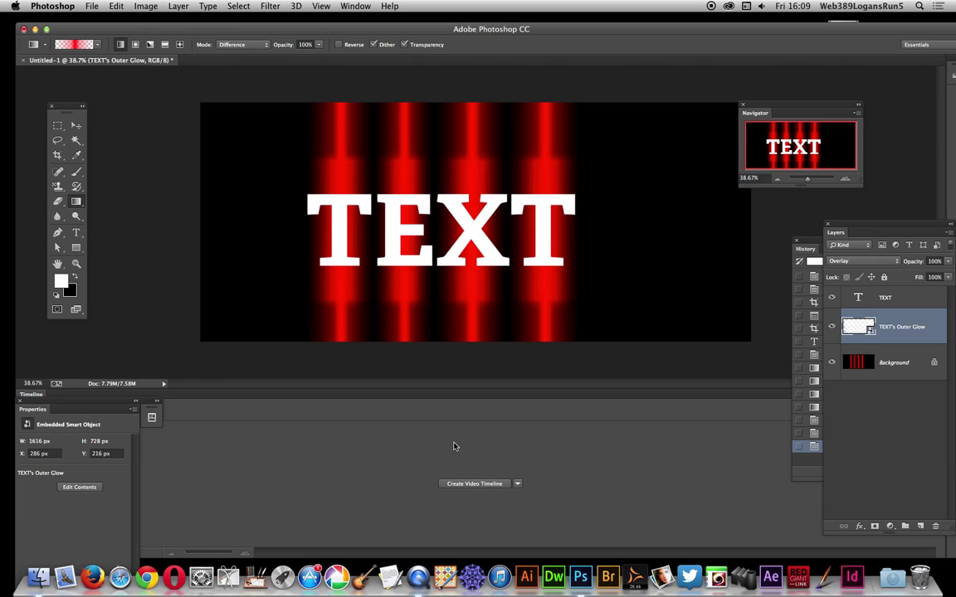
# - Swap Properties for the Timeline panel and create a video timeline with TEXT and glow tracks
pyautogui.click(20, 401)
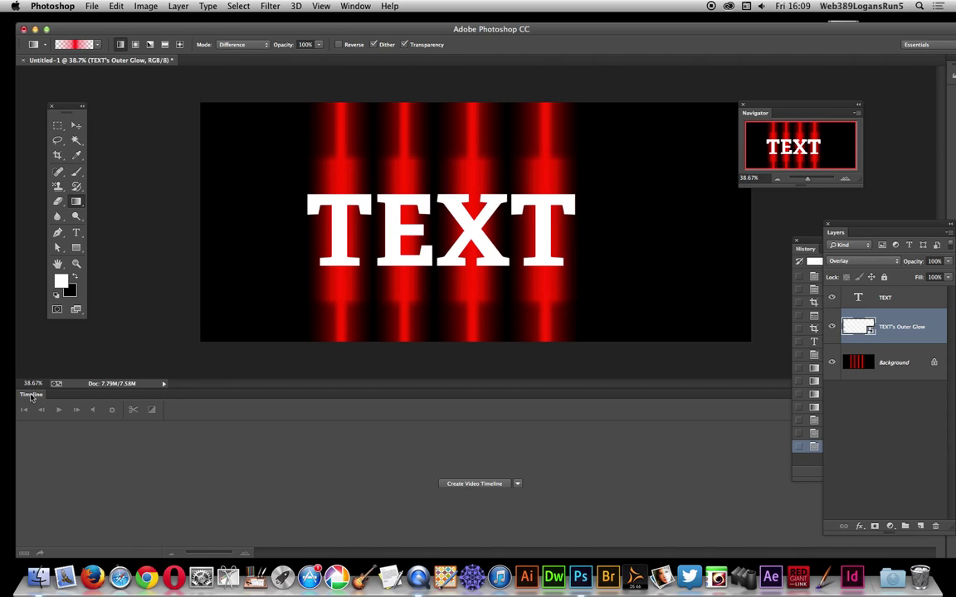
pyautogui.click(356, 6)
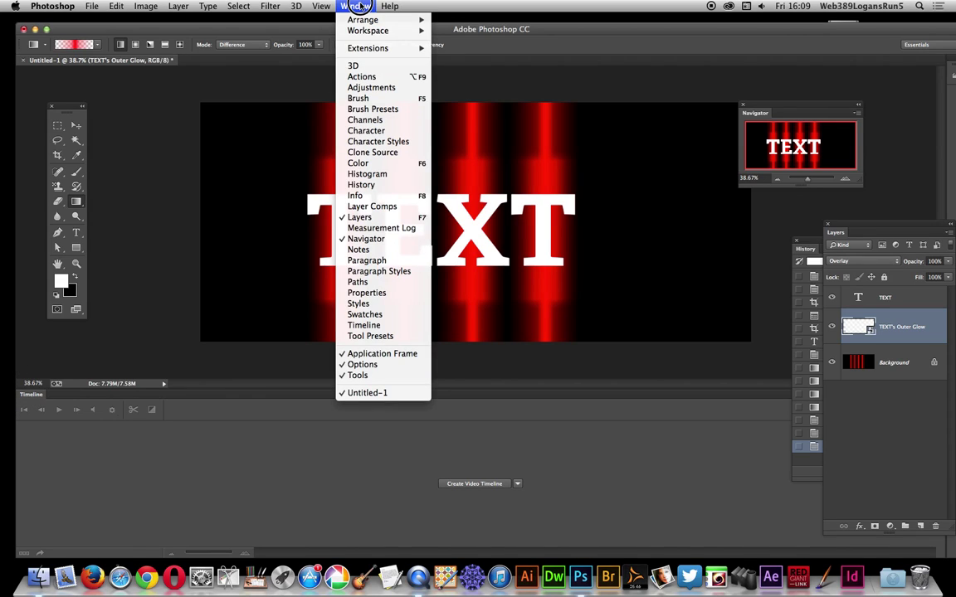
pyautogui.click(367, 505)
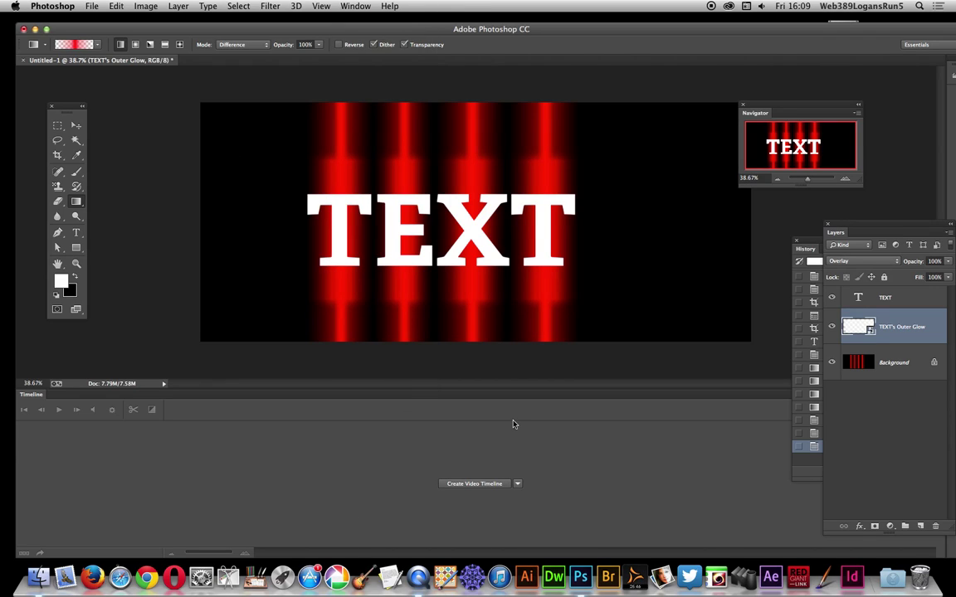
pyautogui.click(475, 485)
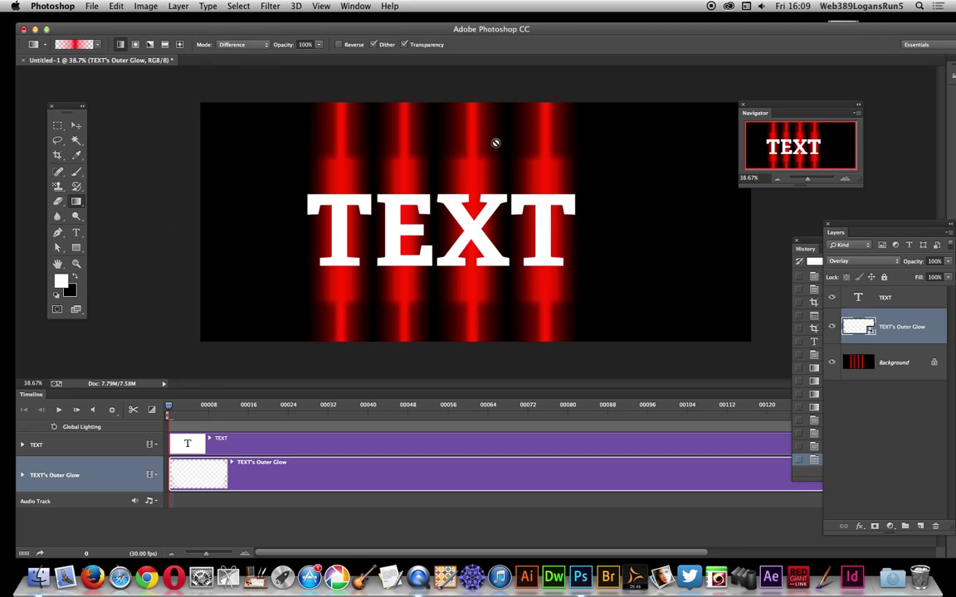
# - Enable Transform keyframing on the TEXT's Outer Glow track, recording a keyframe at frame 0
pyautogui.click(910, 300)
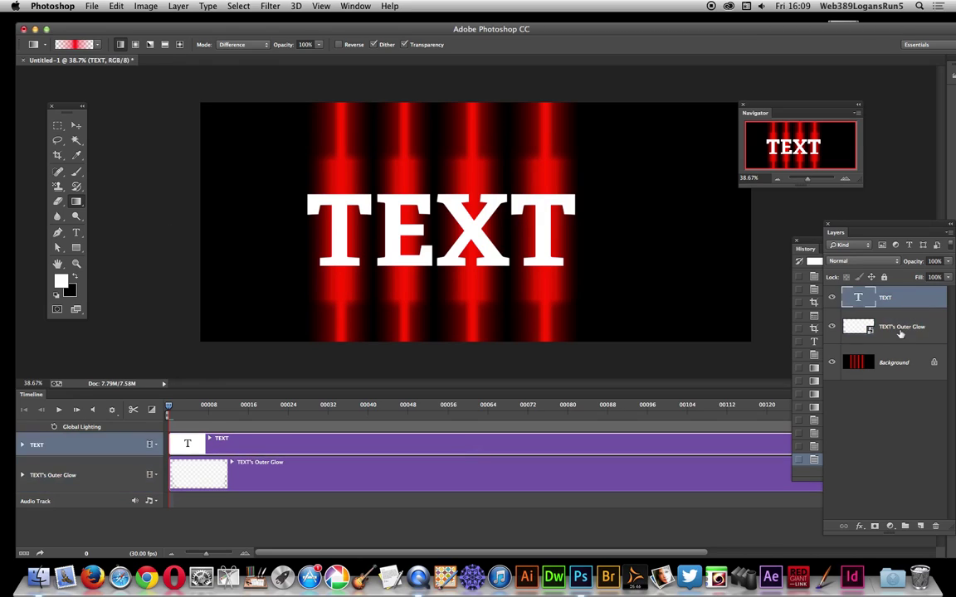
pyautogui.click(915, 328)
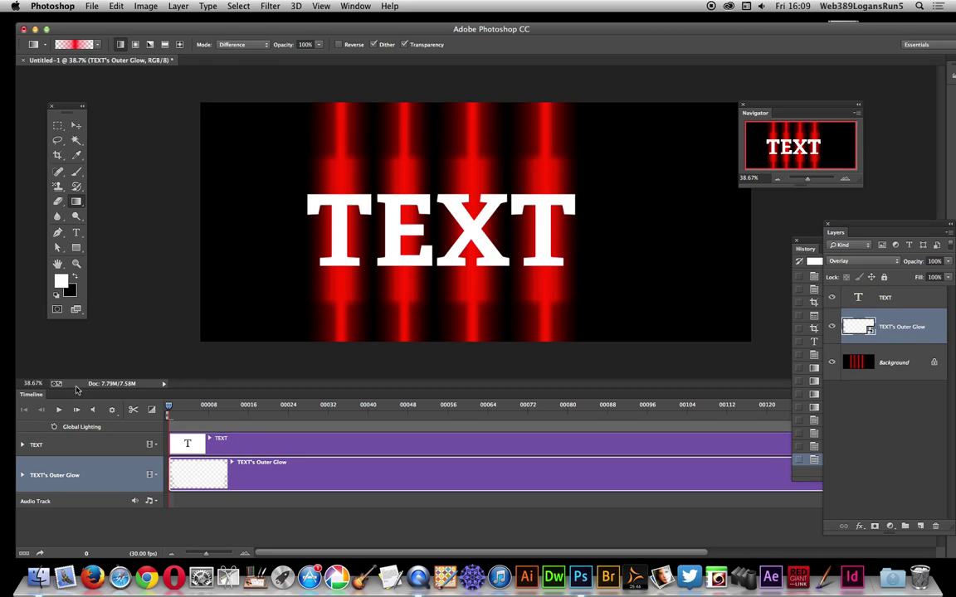
pyautogui.click(23, 475)
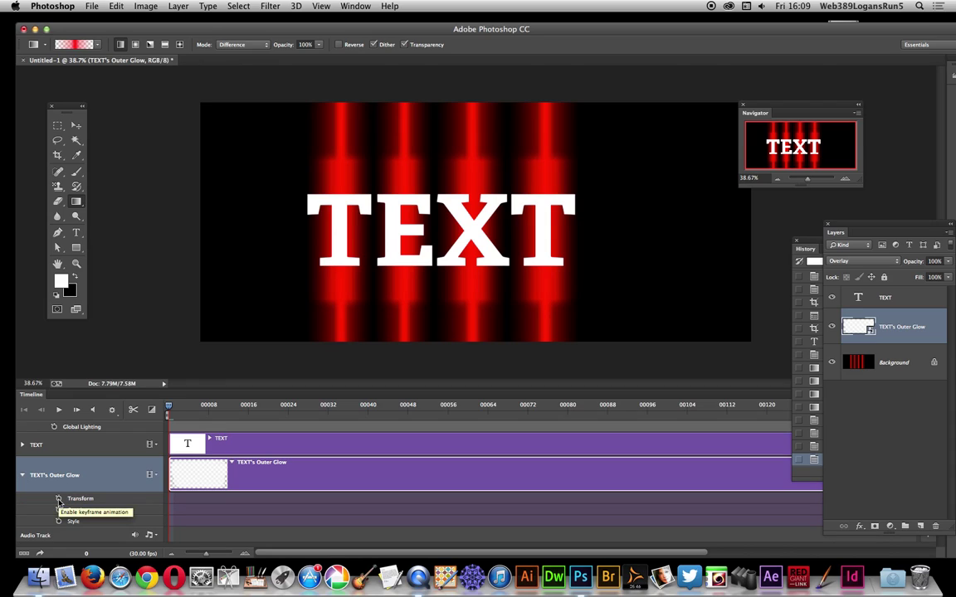
pyautogui.click(58, 499)
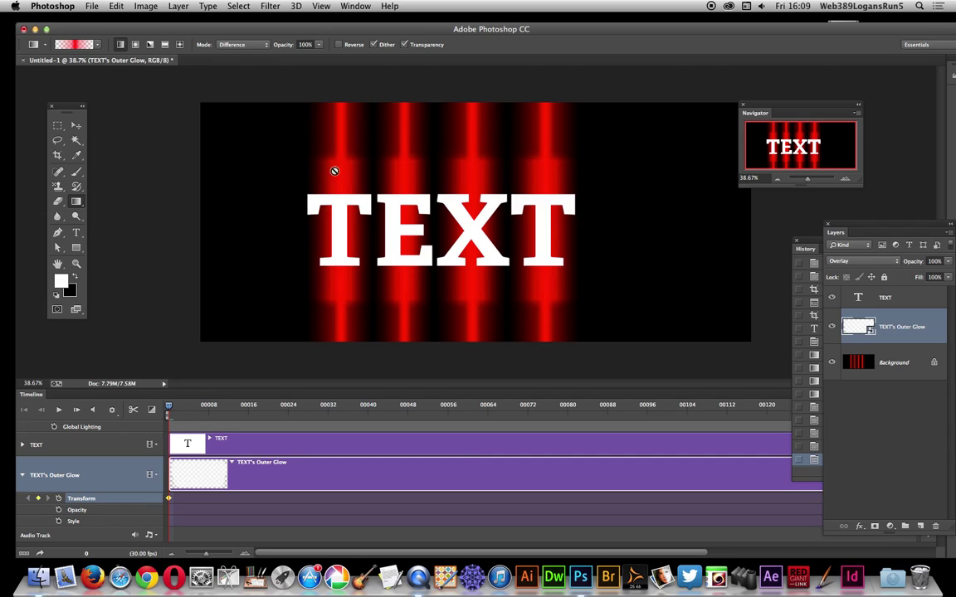
pyautogui.click(77, 129)
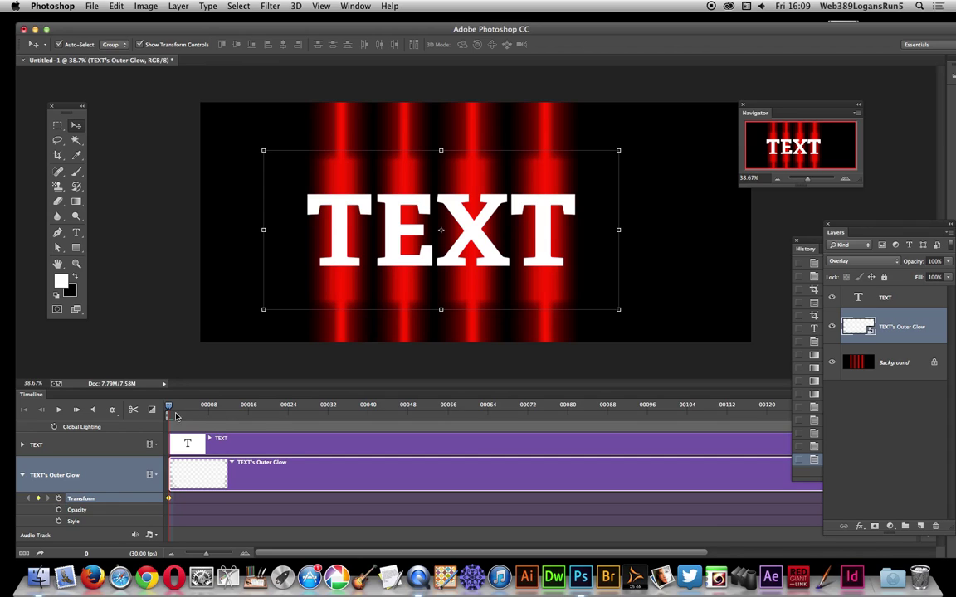
# - At frame 48, rotate the glow layer to -26.23° to record a second Transform keyframe
pyautogui.moveTo(169, 410); pyautogui.dragTo(408, 410)
pyautogui.moveTo(262, 138); pyautogui.dragTo(116, 242)
pyautogui.moveTo(370, 227); pyautogui.dragTo(378, 228)
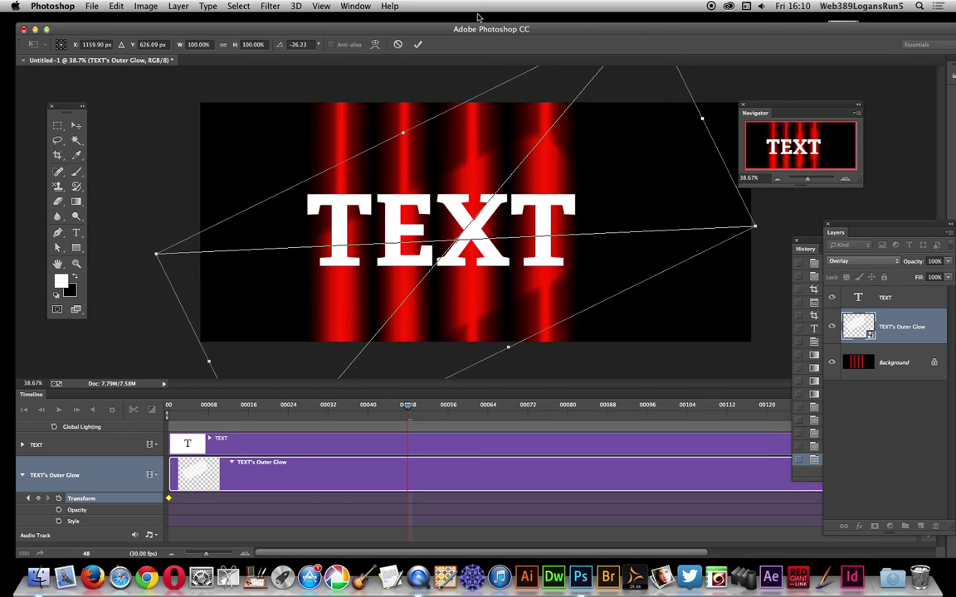
pyautogui.press('Return')
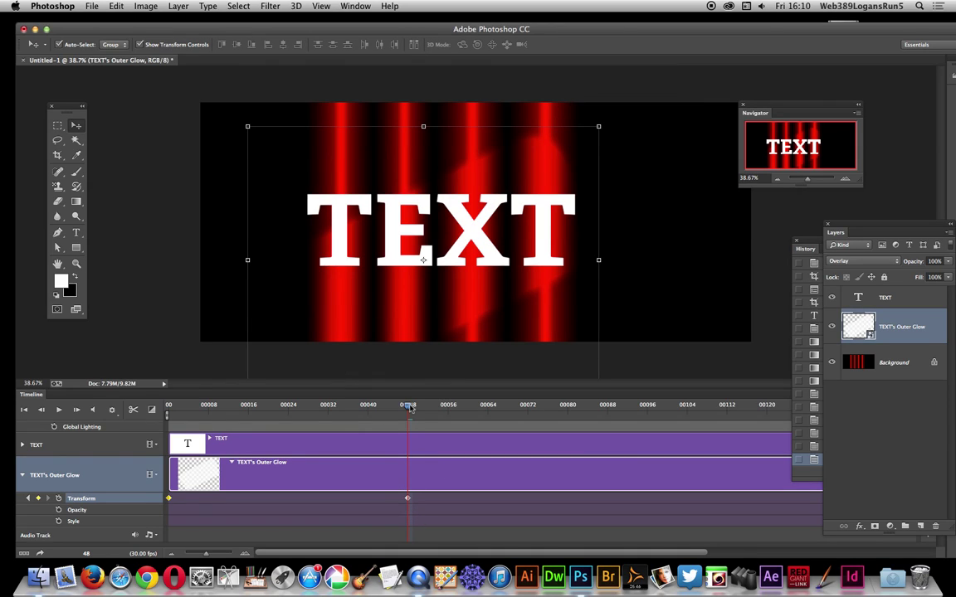
# - At frame 89, rotate the glow layer about 28.72° the opposite way, shift it right, and commit a keyframe
pyautogui.click(612, 409)
pyautogui.moveTo(609, 113); pyautogui.dragTo(575, 128)
pyautogui.moveTo(730, 253); pyautogui.dragTo(595, 417)
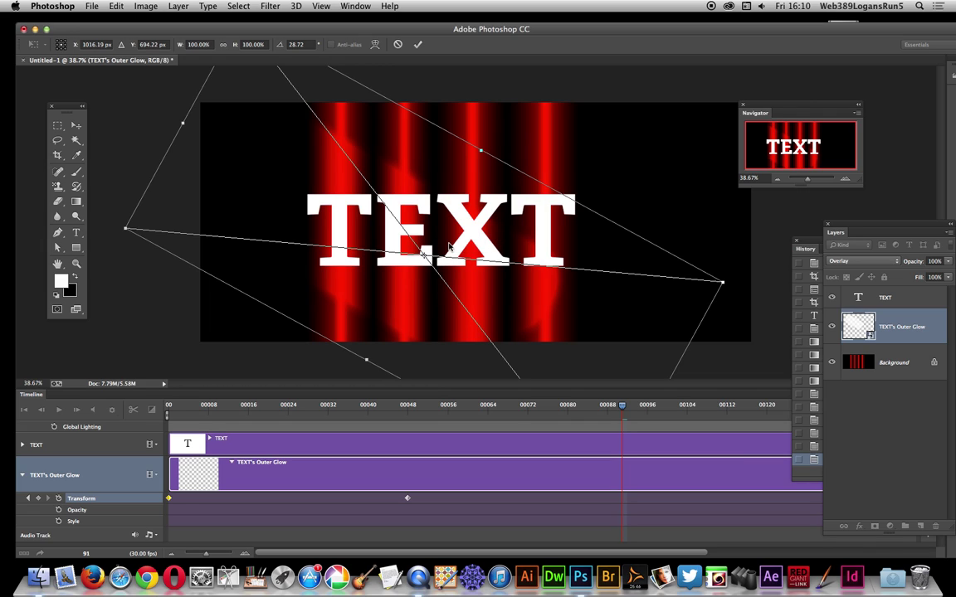
pyautogui.moveTo(460, 241); pyautogui.dragTo(488, 233)
pyautogui.press('Return')
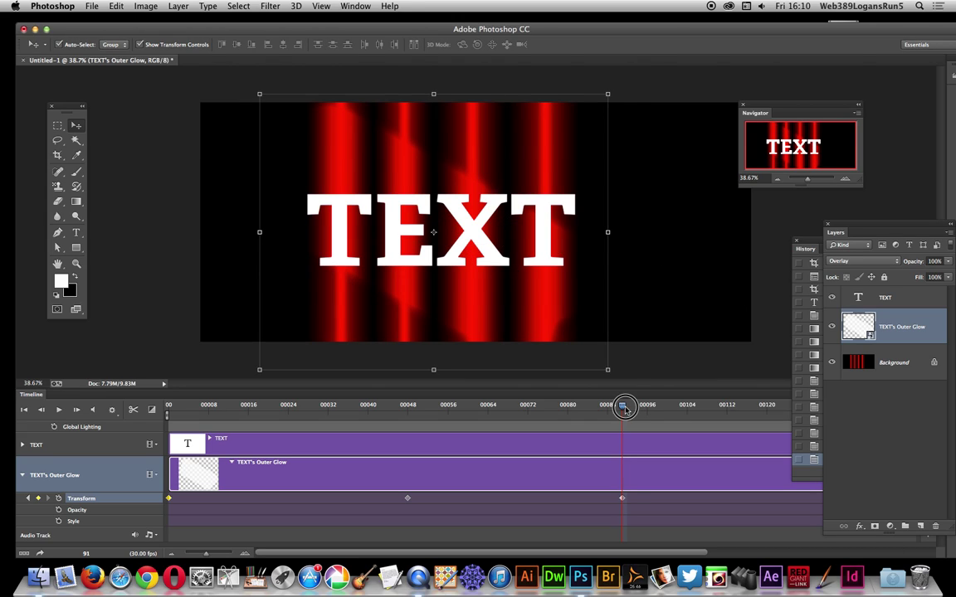
pyautogui.moveTo(624, 407); pyautogui.dragTo(598, 407)
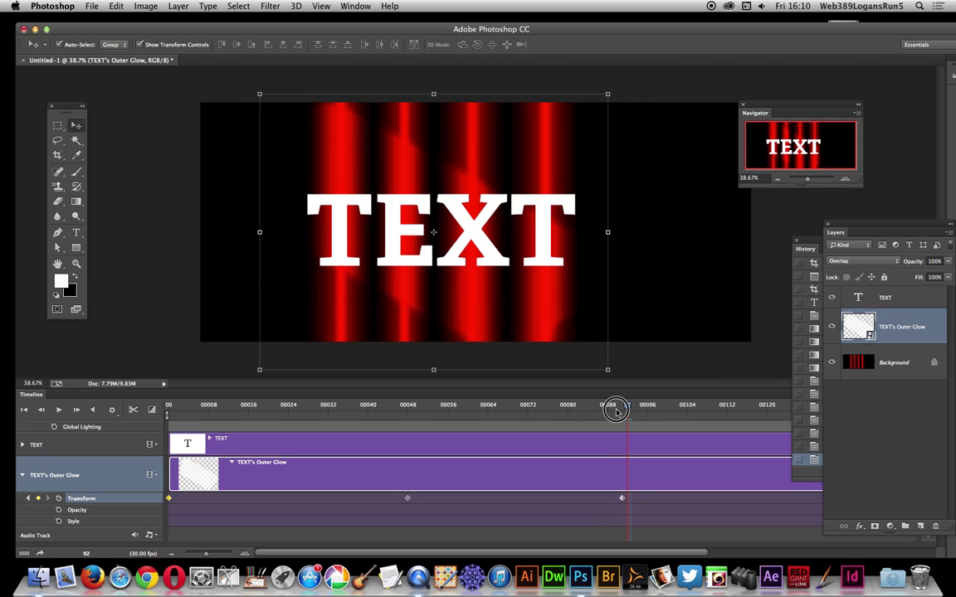
pyautogui.click(408, 406)
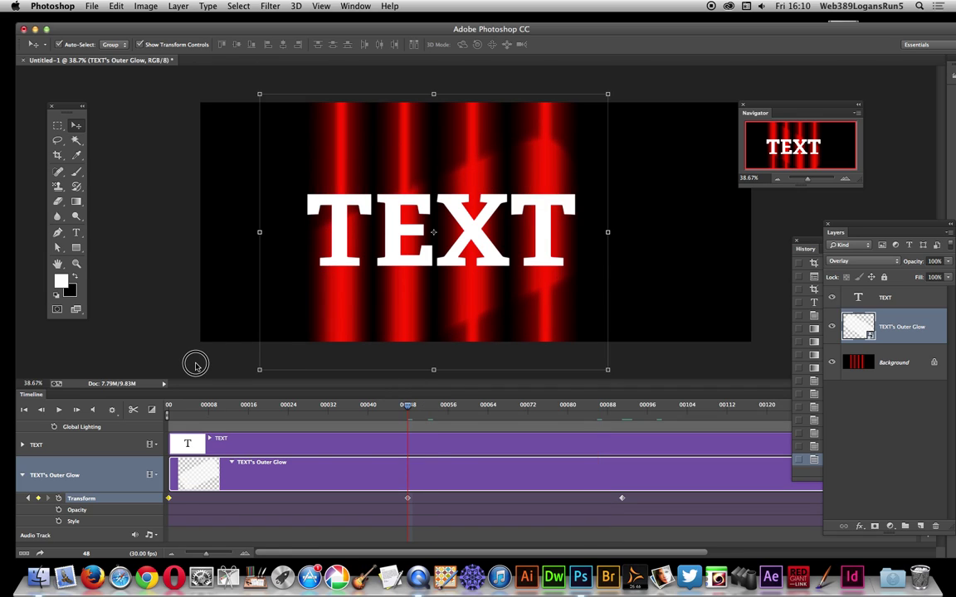
pyautogui.press('Left')
pyautogui.press('Left')
pyautogui.press('Left')
pyautogui.press('Left')
pyautogui.press('Left')
pyautogui.press('Left')
pyautogui.press('Left')
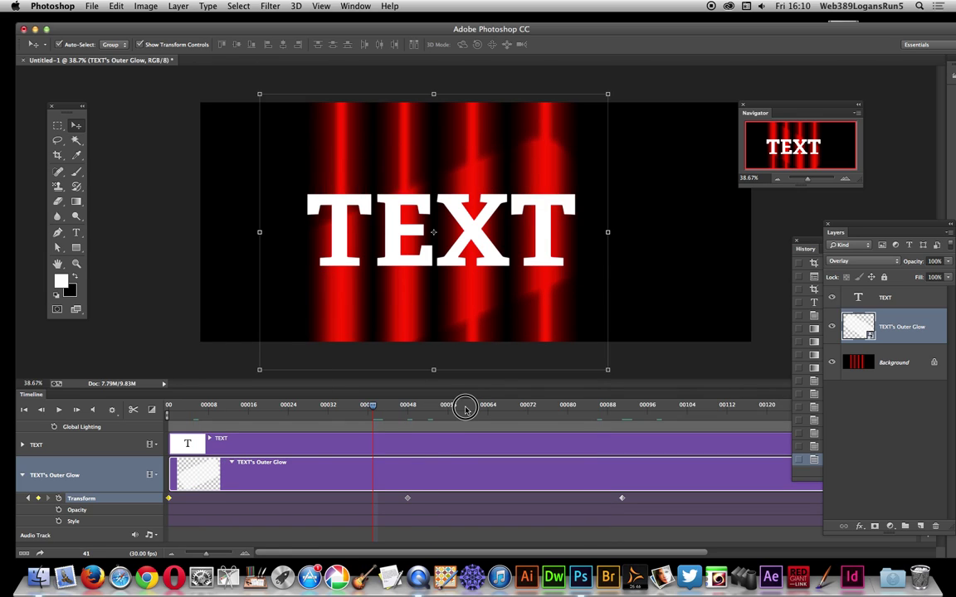
pyautogui.press('Right')
pyautogui.press('Right')
pyautogui.press('Right')
pyautogui.press('Right')
pyautogui.press('Right')
pyautogui.press('Right')
pyautogui.press('Right')
pyautogui.press('Right')
pyautogui.press('Right')
pyautogui.press('Right')
pyautogui.press('Right')
pyautogui.press('Right')
pyautogui.press('Right')
pyautogui.press('Right')
pyautogui.press('Right')
pyautogui.press('Right')
pyautogui.press('Right')
pyautogui.press('Right')
pyautogui.press('Right')
pyautogui.press('Right')
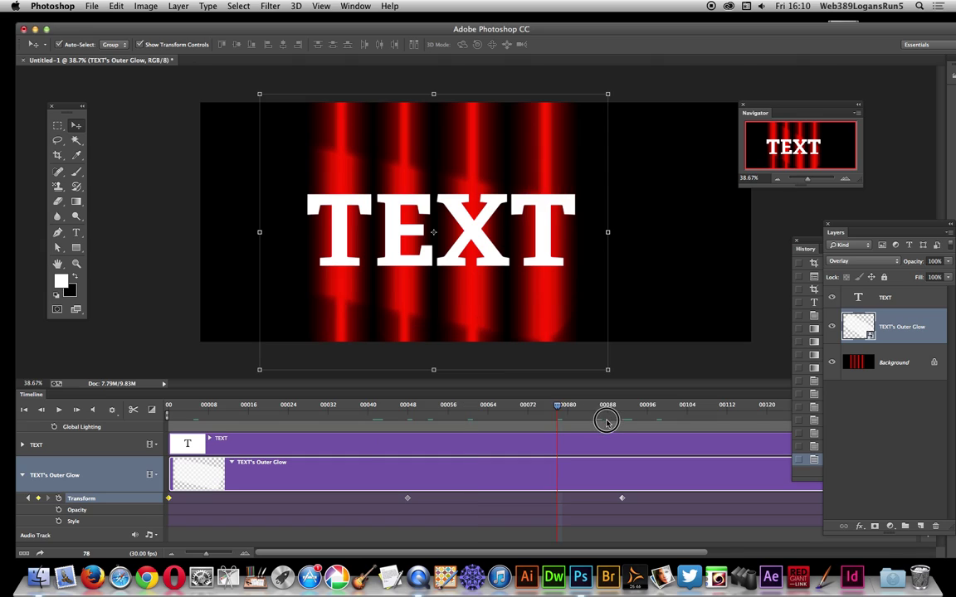
pyautogui.press('Right')
pyautogui.press('Right')
pyautogui.press('Right')
pyautogui.press('Right')
pyautogui.press('Right')
pyautogui.press('Right')
pyautogui.press('Right')
pyautogui.press('Right')
pyautogui.press('Right')
pyautogui.press('Right')
pyautogui.press('Right')
pyautogui.press('Right')
pyautogui.press('Right')
pyautogui.press('Right')
pyautogui.press('Right')
pyautogui.press('Right')
pyautogui.press('Right')
pyautogui.press('Right')
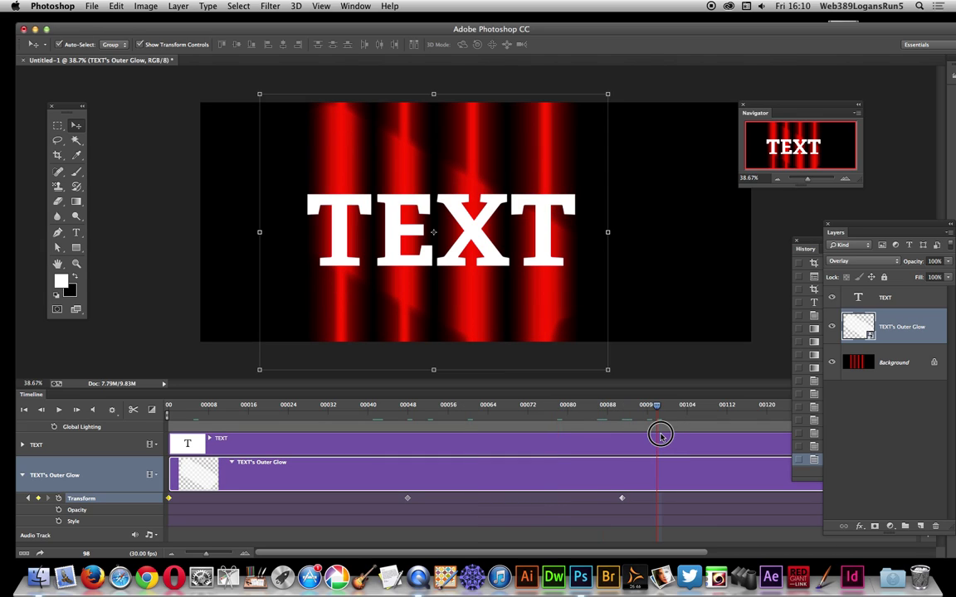
pyautogui.press('Left')
pyautogui.press('Left')
pyautogui.press('Left')
pyautogui.press('Left')
pyautogui.press('Left')
pyautogui.press('Left')
pyautogui.press('Left')
pyautogui.press('Left')
pyautogui.press('Left')
pyautogui.press('Left')
pyautogui.press('Left')
pyautogui.press('Left')
pyautogui.press('Left')
pyautogui.press('Left')
pyautogui.press('Left')
pyautogui.press('Left')
pyautogui.press('Left')
pyautogui.press('Left')
pyautogui.press('Left')
pyautogui.press('Left')
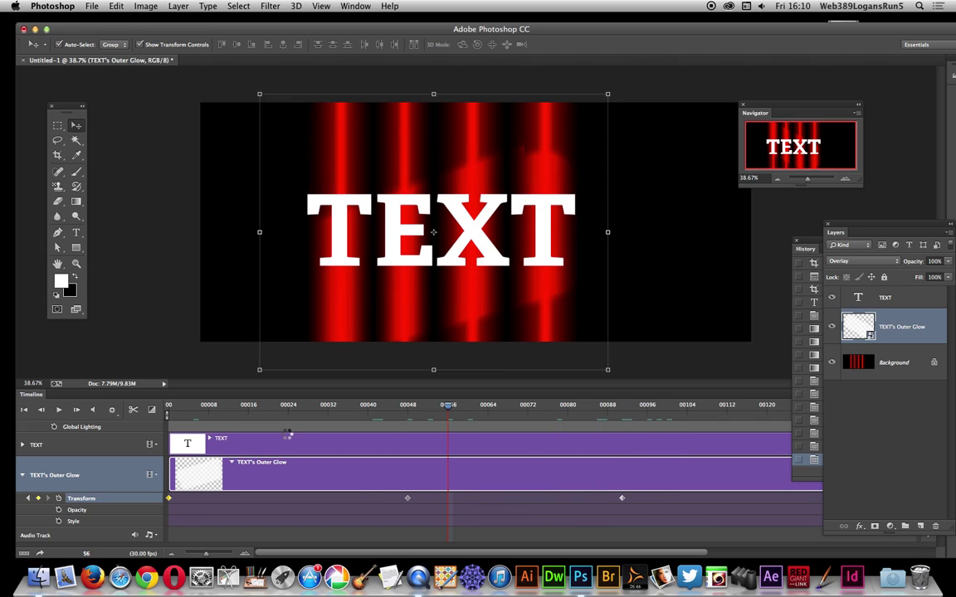
pyautogui.press('Left')
pyautogui.press('Left')
pyautogui.press('Left')
pyautogui.press('Left')
pyautogui.press('Left')
pyautogui.press('Left')
pyautogui.press('Left')
pyautogui.press('Left')
pyautogui.press('Left')
pyautogui.press('Left')
pyautogui.press('Left')
pyautogui.press('Left')
pyautogui.press('Left')
pyautogui.press('Left')
pyautogui.press('Left')
pyautogui.press('Left')
pyautogui.press('Left')
pyautogui.press('Left')
pyautogui.press('Left')
pyautogui.press('Left')
pyautogui.press('Left')
pyautogui.press('Left')
pyautogui.press('Left')
pyautogui.press('Left')
pyautogui.press('Left')
pyautogui.press('Left')
pyautogui.press('Left')
pyautogui.press('Left')
pyautogui.press('Left')
pyautogui.press('Left')
pyautogui.press('Left')
pyautogui.press('Left')
pyautogui.press('Left')
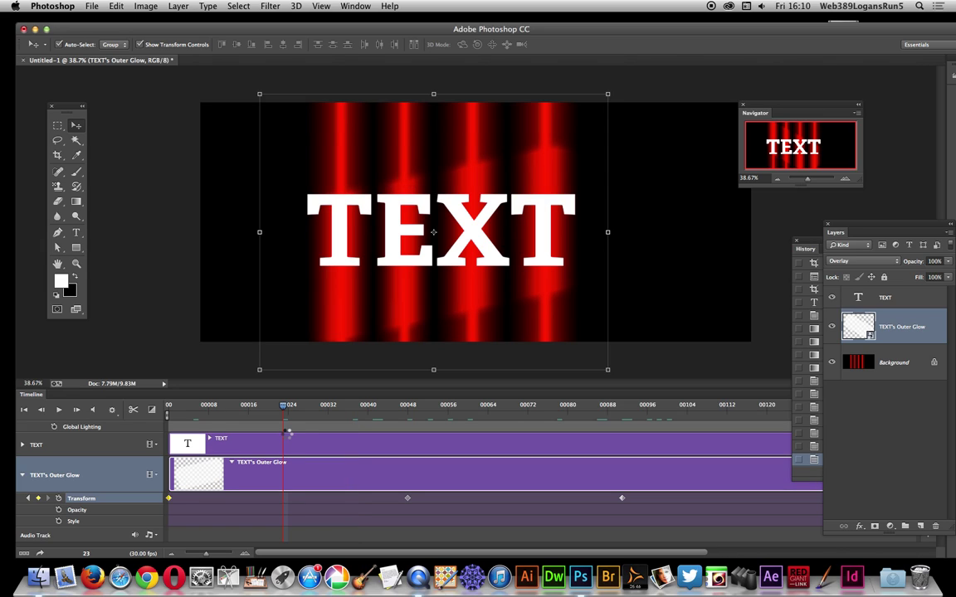
pyautogui.press('Right')
pyautogui.press('Right')
pyautogui.press('Right')
pyautogui.press('Right')
pyautogui.press('Right')
pyautogui.press('Right')
pyautogui.press('Right')
pyautogui.press('Right')
pyautogui.press('Right')
pyautogui.press('Right')
pyautogui.press('Right')
pyautogui.press('Right')
pyautogui.press('Right')
pyautogui.press('Right')
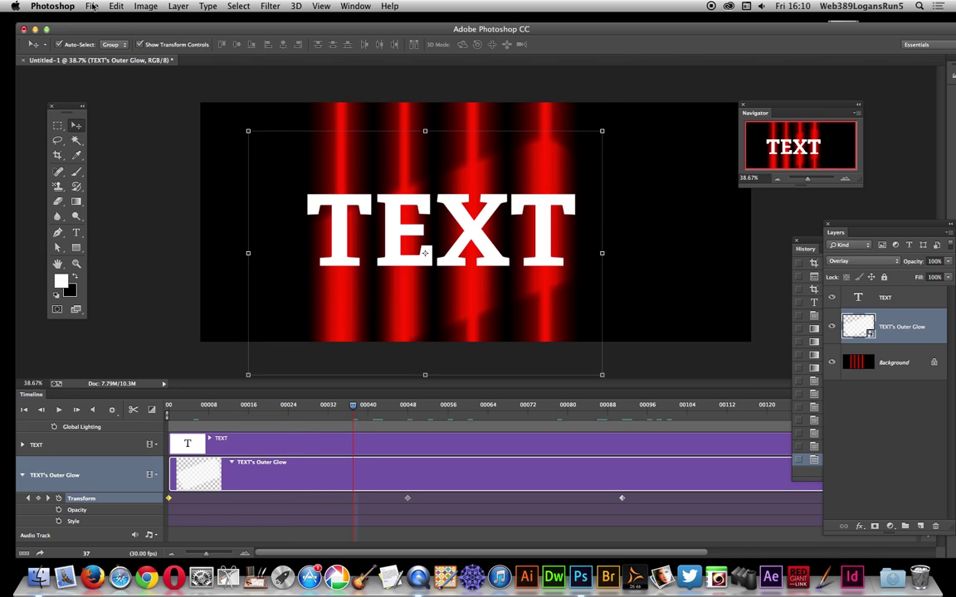
pyautogui.click(93, 7)
pyautogui.moveTo(174, 236)
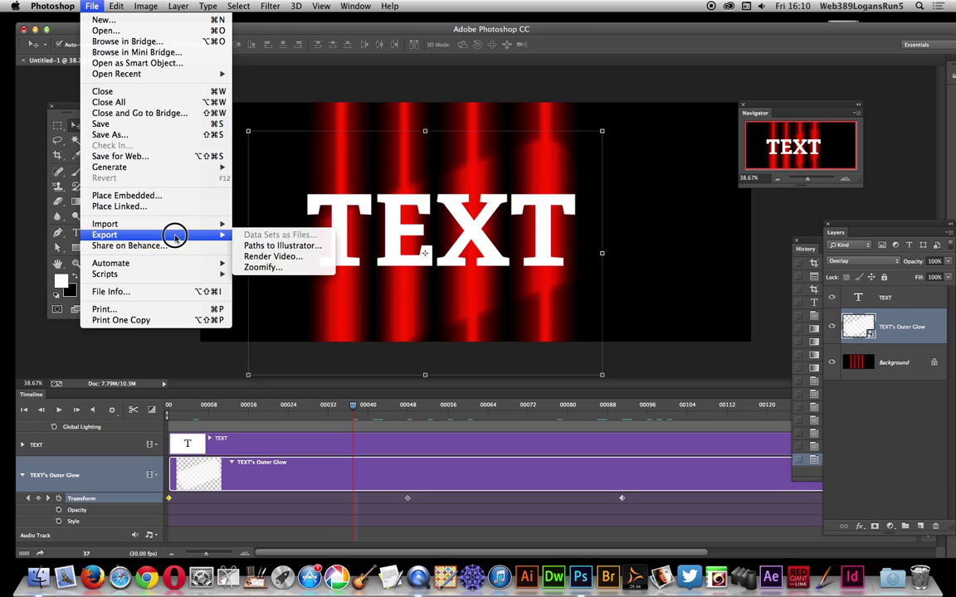
pyautogui.click(604, 354)
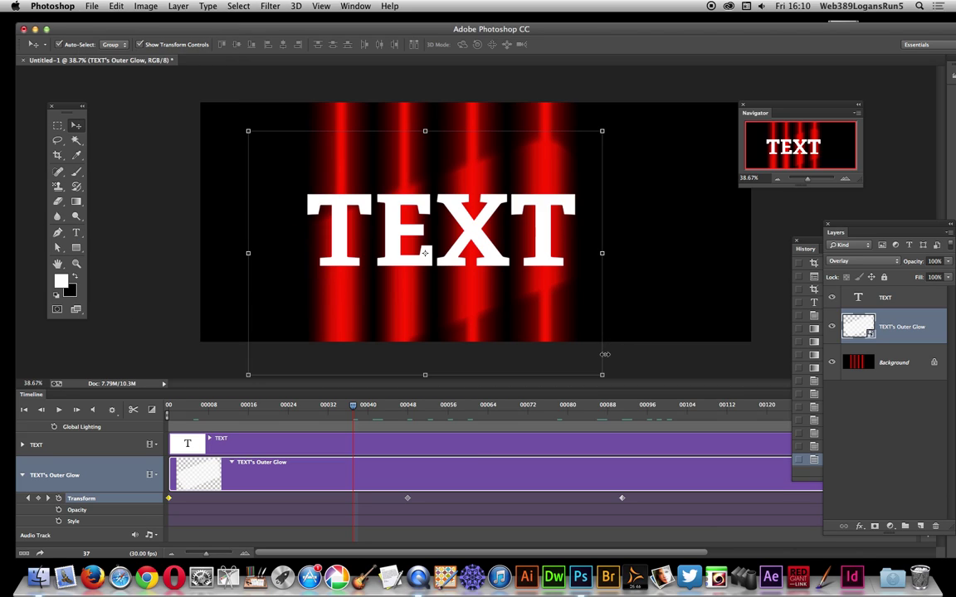